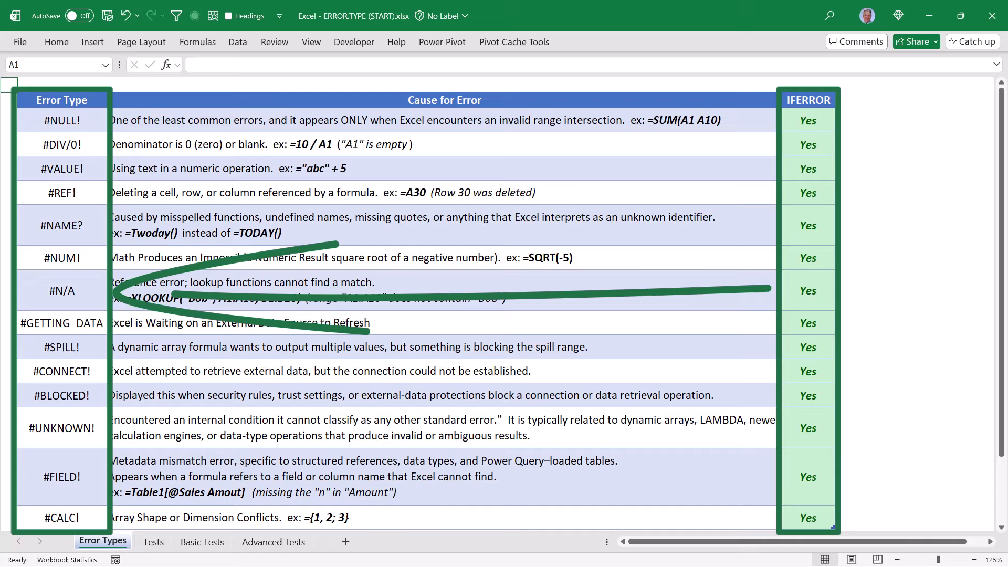
left_click(808, 120)
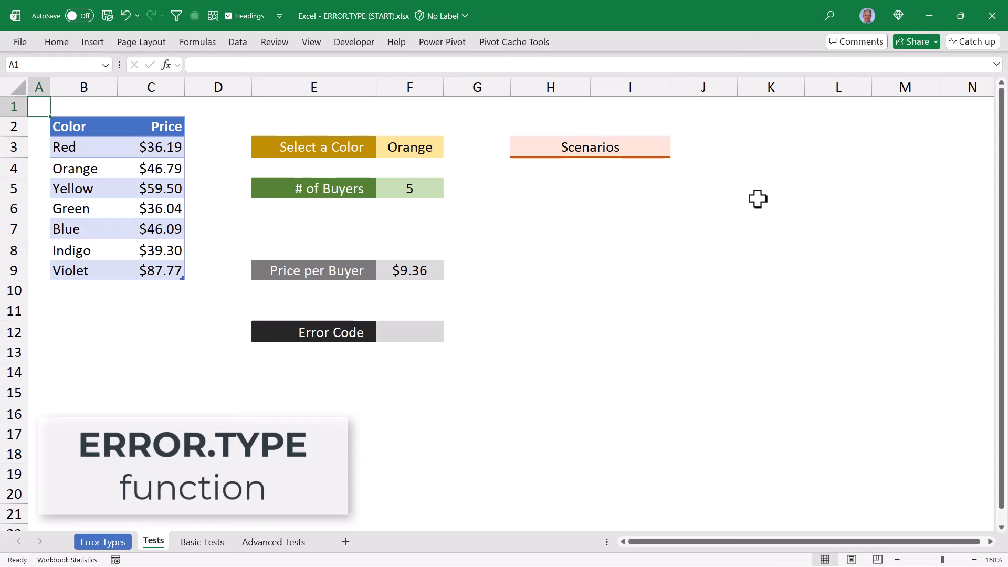
Examine the Color and Price columns, the color choices offered in F3, and the # of Buyers cell on the Tests sheet
left_click_drag(90, 132, 85, 265)
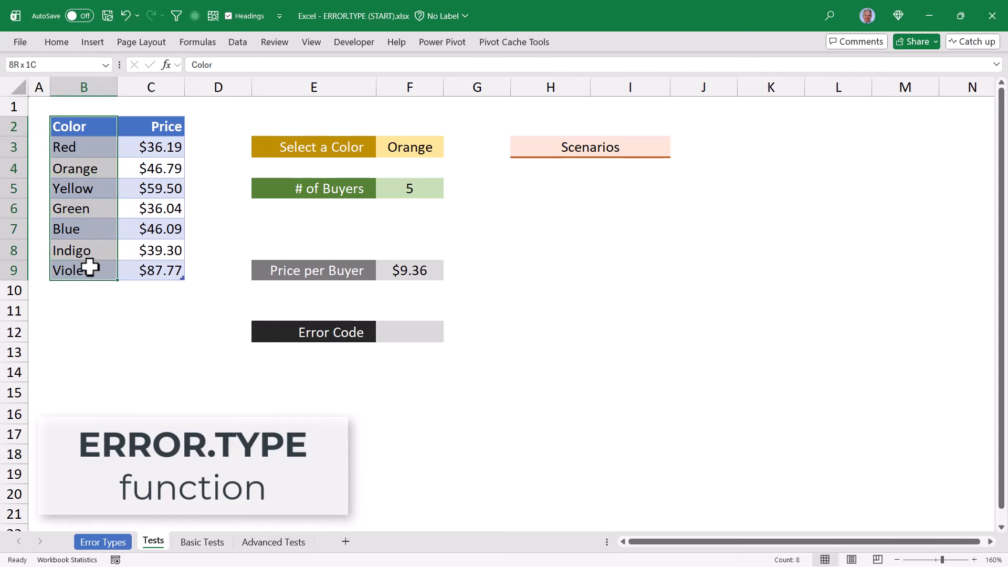
left_click_drag(151, 128, 158, 265)
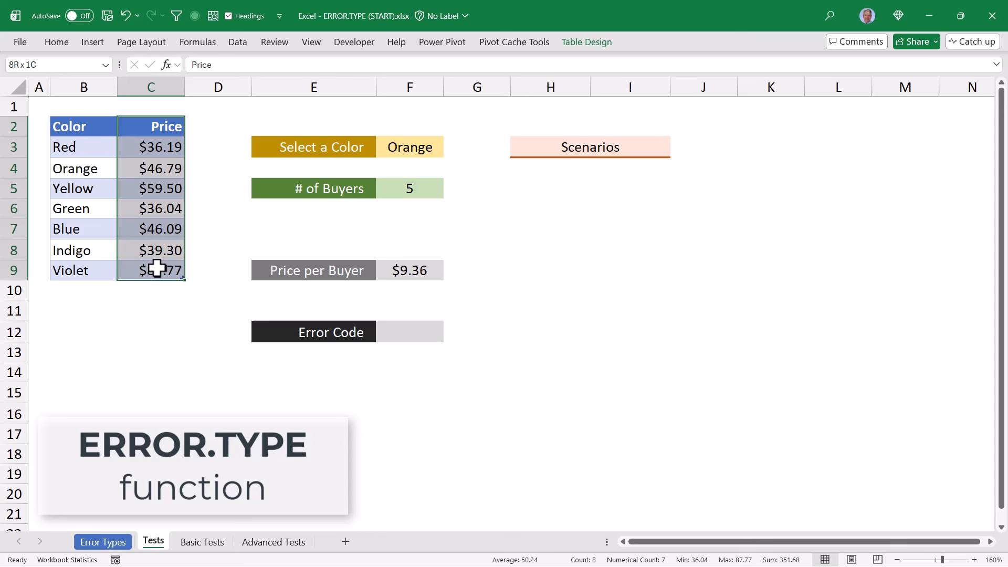
left_click(426, 149)
left_click(449, 151)
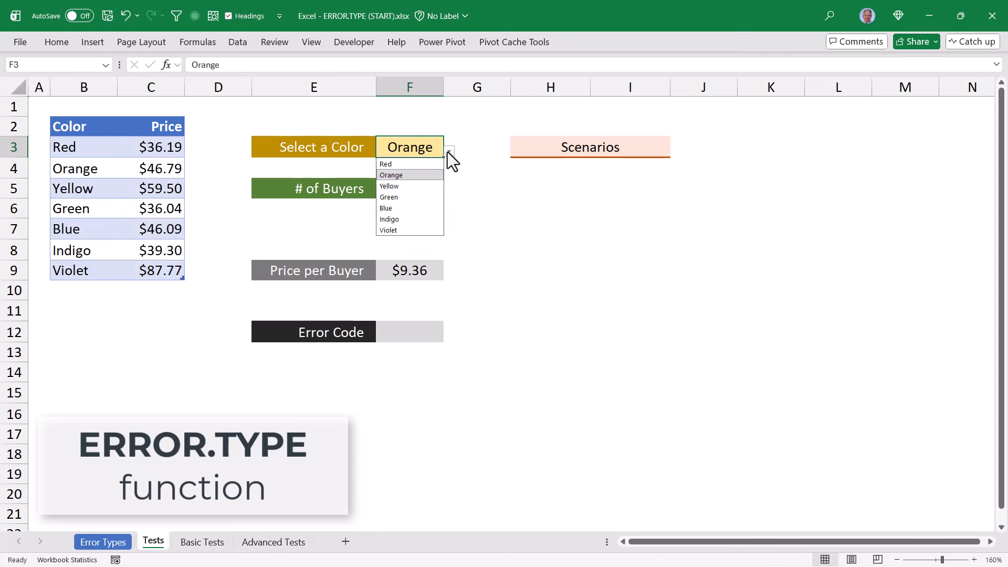
left_click(449, 152)
left_click(433, 187)
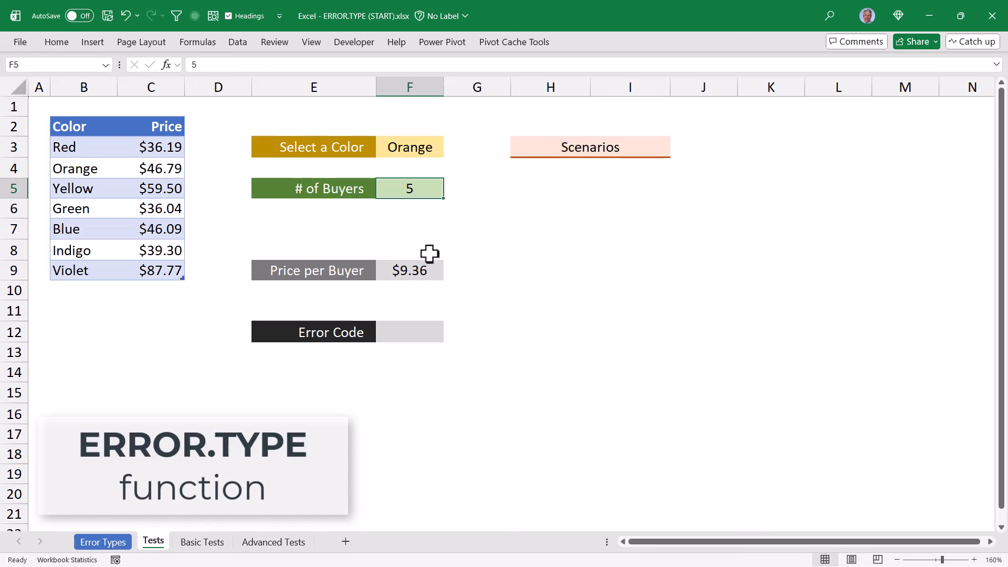
Examine the Price per Buyer formula in F9, checking its XLOOKUP part and its F5 divisor
left_click(433, 272)
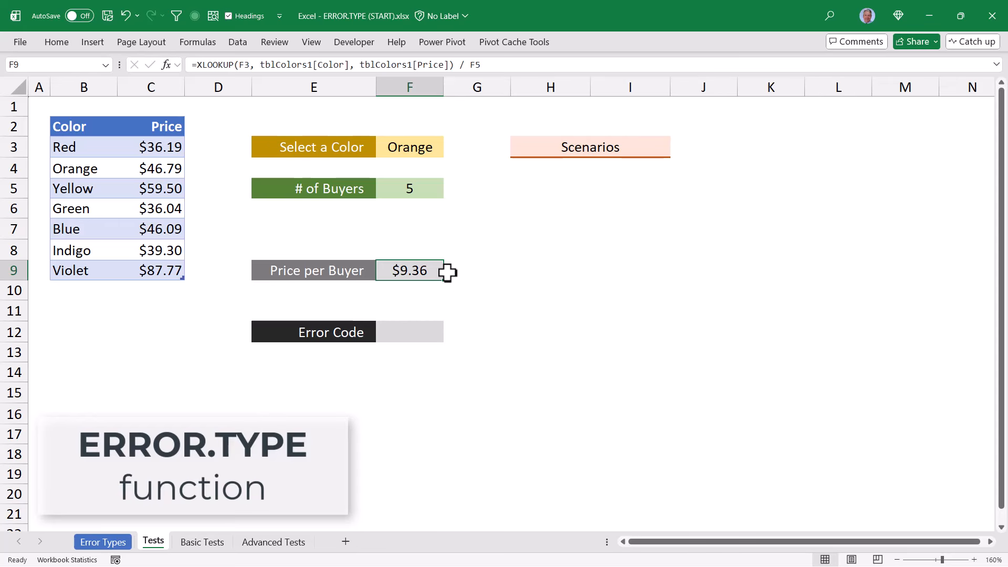
left_click_drag(197, 65, 455, 65)
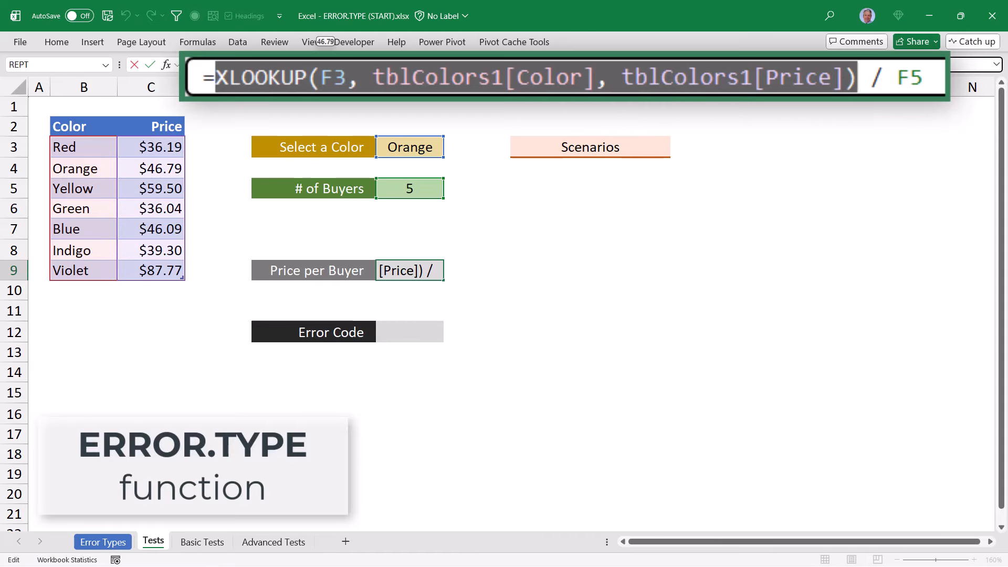
double_click(475, 64)
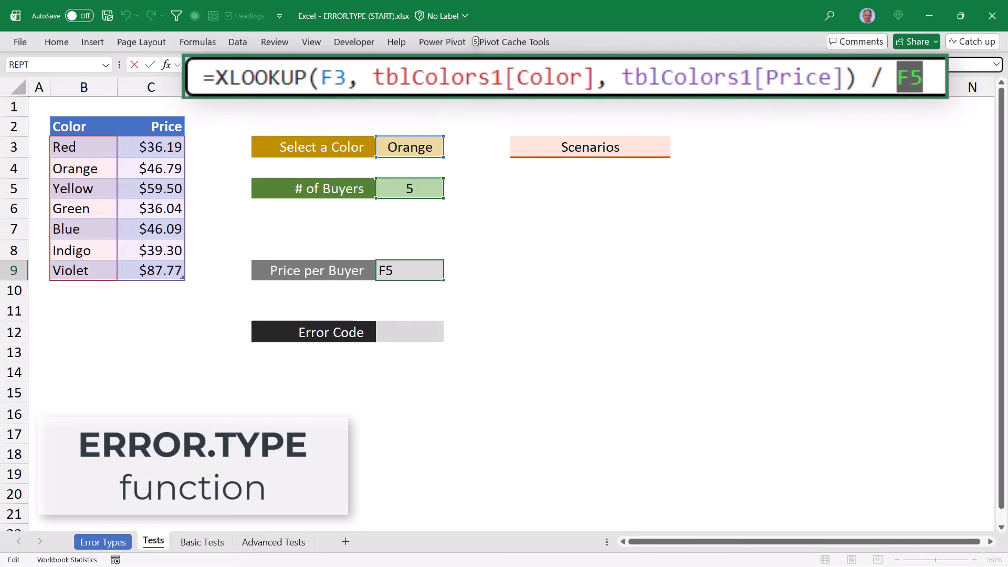
key("Escape")
Test the # of Buyers cell F5 with the text value from the #VALUE! scenario and with 0
left_click(409, 188)
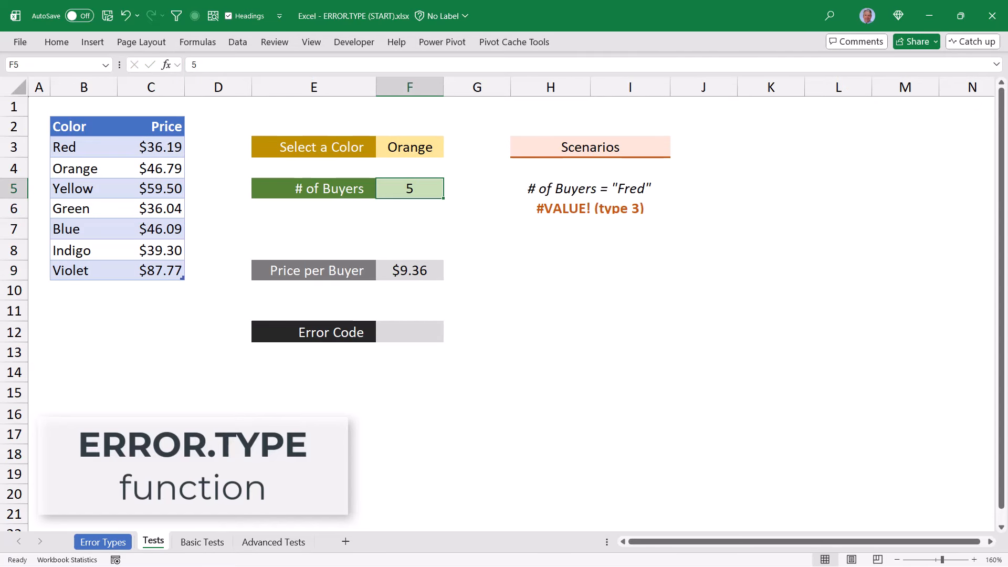
type("Fred")
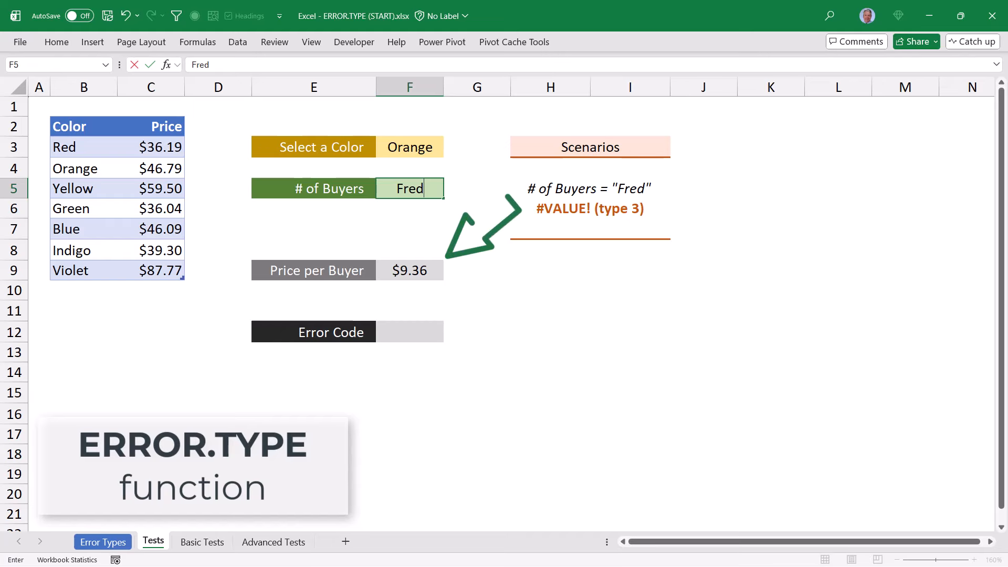
key("ctrl+Return")
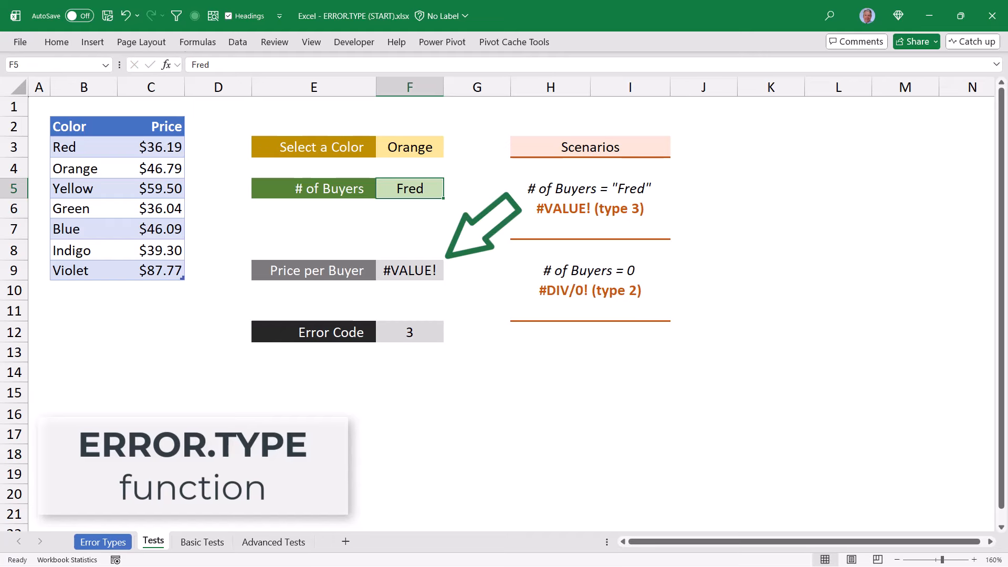
type("0")
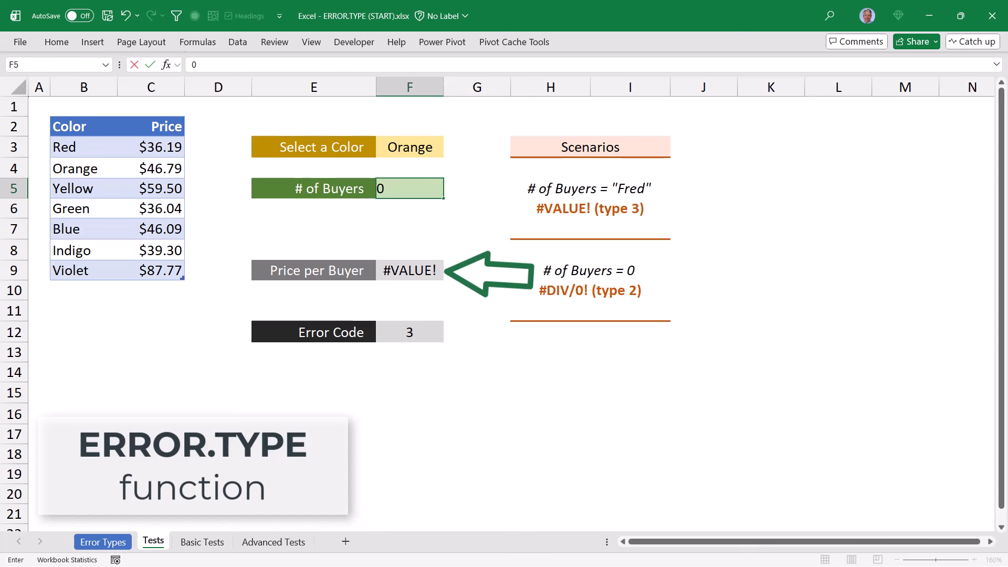
key("ctrl+Return")
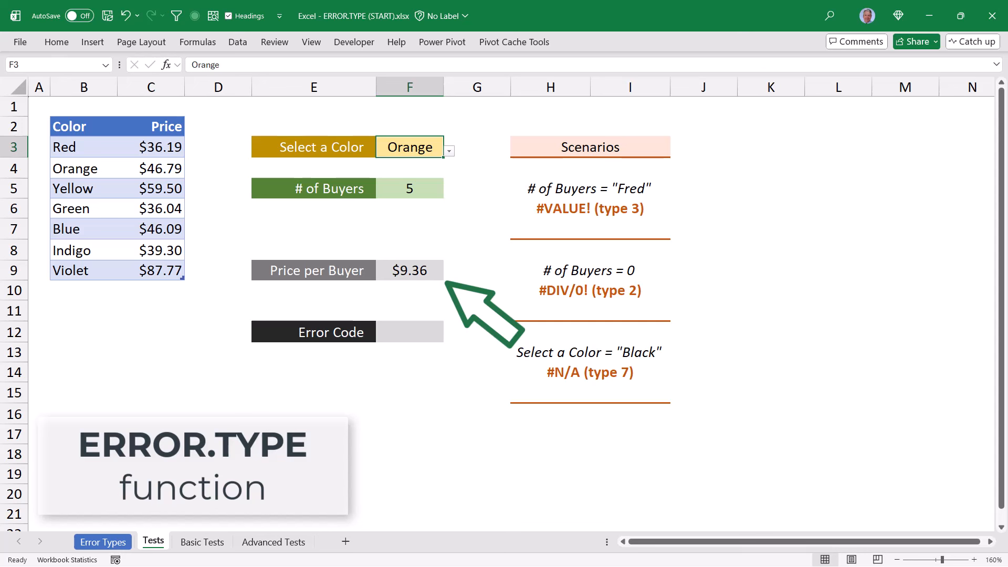
Test the color cell F3 with Black, and reset it to Orange from the list of colors
type("Black")
key("ctrl+Return")
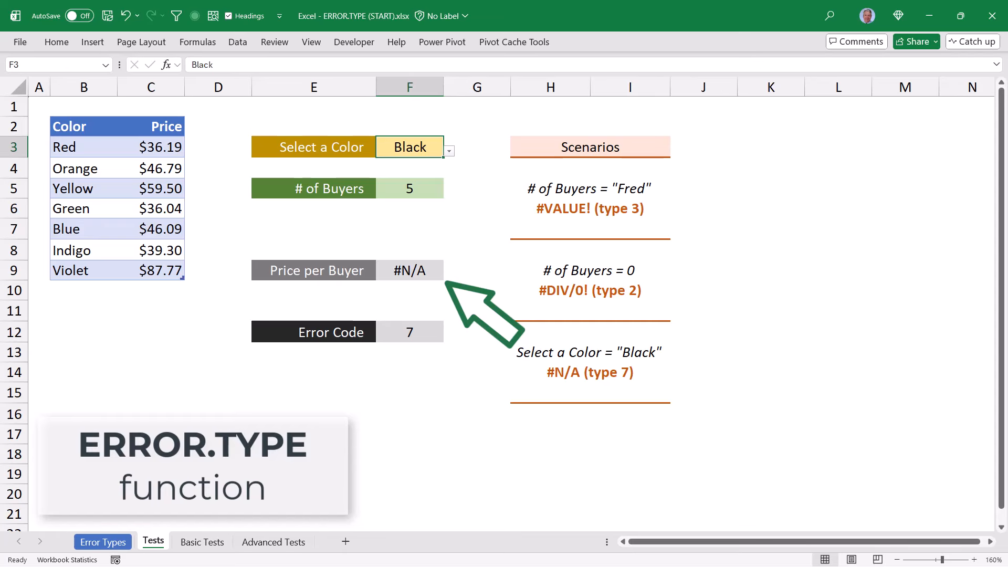
key("Delete")
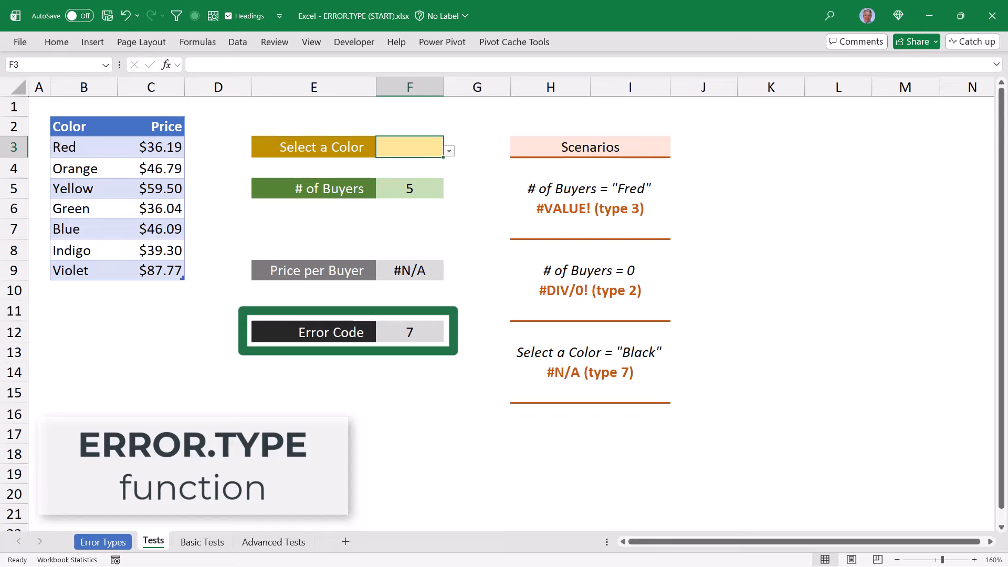
key("alt+Down")
key("Down")
key("Return")
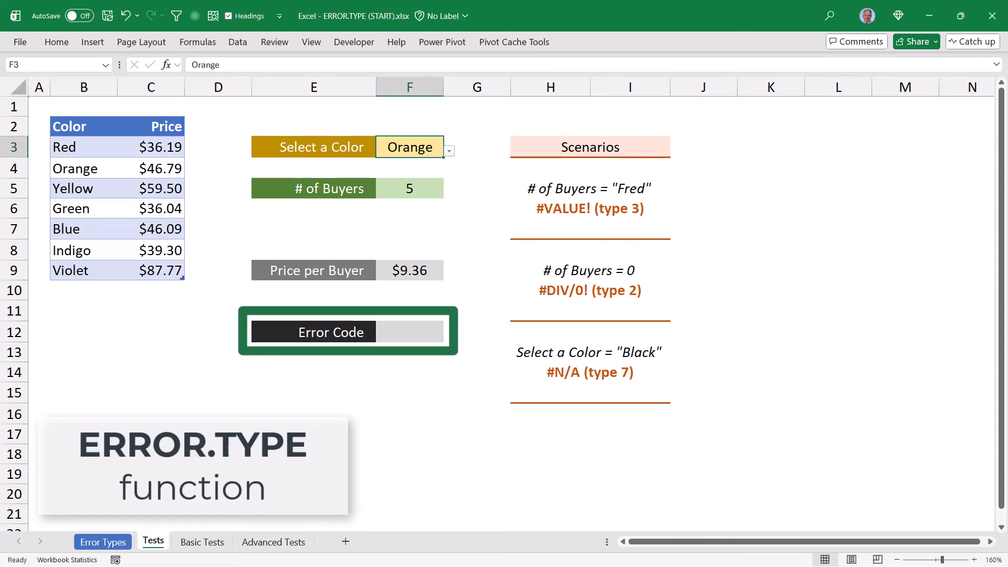
Retest # of Buyers on the Tests sheet with 0, followed by the text value from the #VALUE! scenario
left_click(410, 189)
type("0")
key("Return")
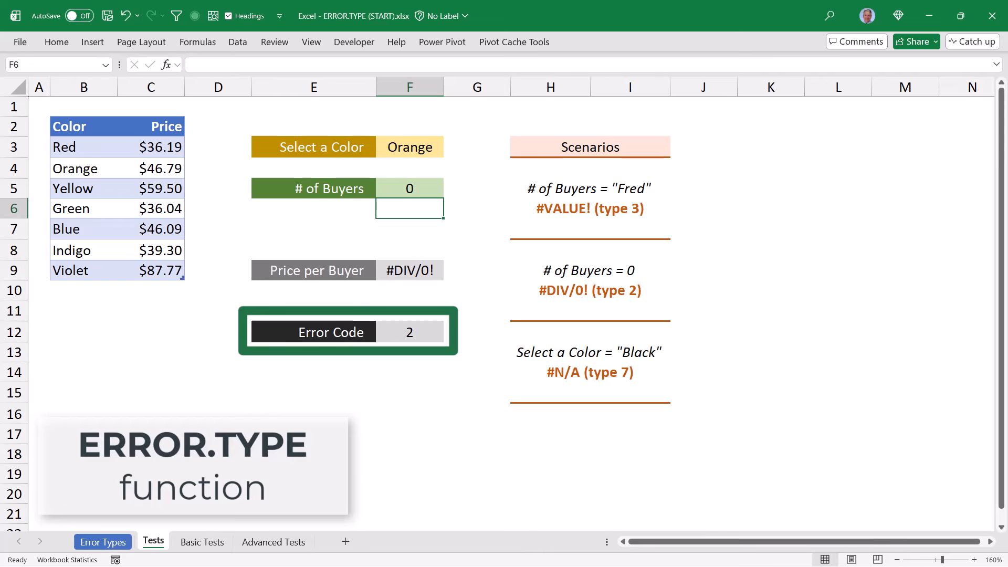
key("Up")
type("Fred")
key("ctrl+Return")
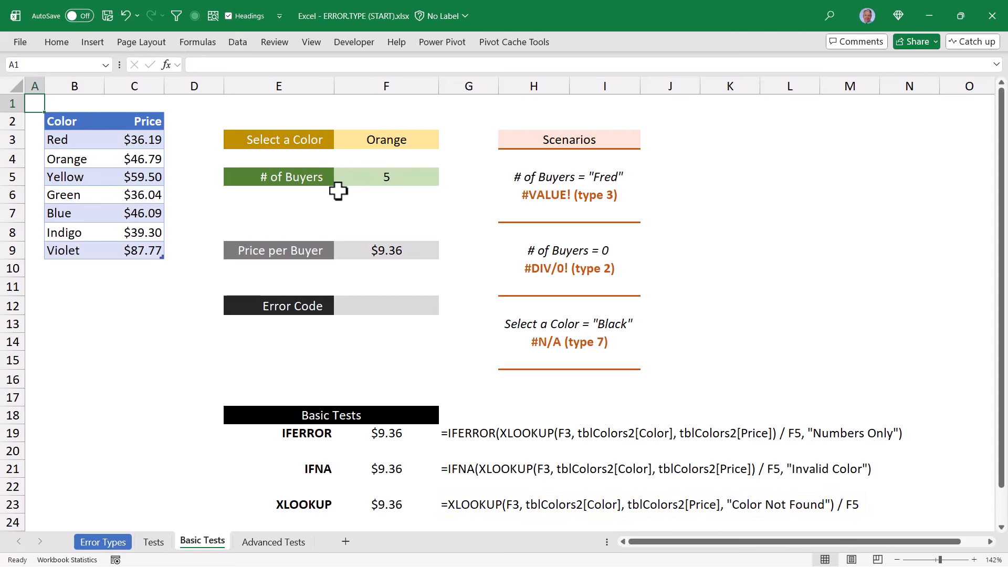
On the Basic Tests sheet, try # of Buyers with the #VALUE! scenario's text value and with 0
left_click(368, 177)
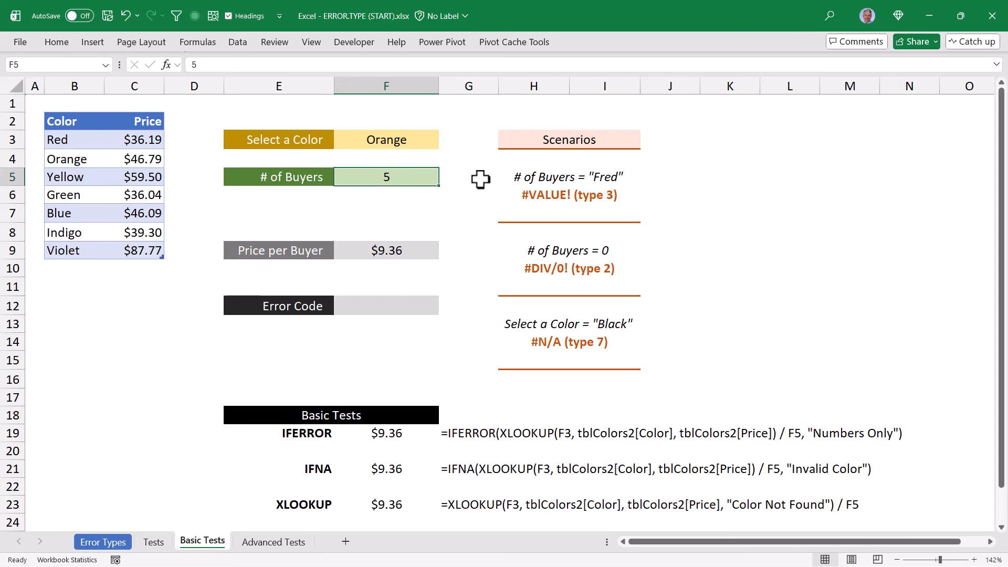
type("Fred")
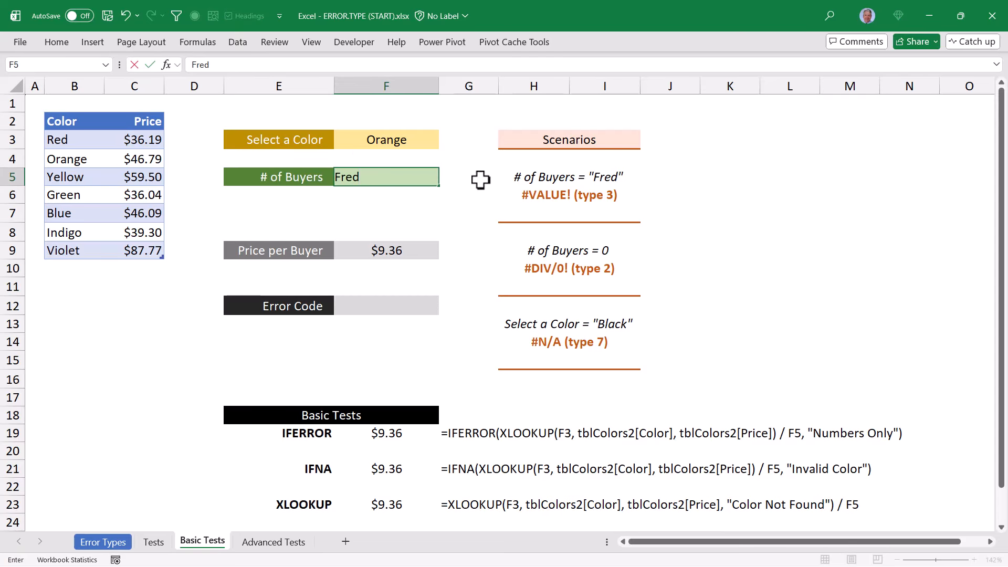
key("ctrl+Return")
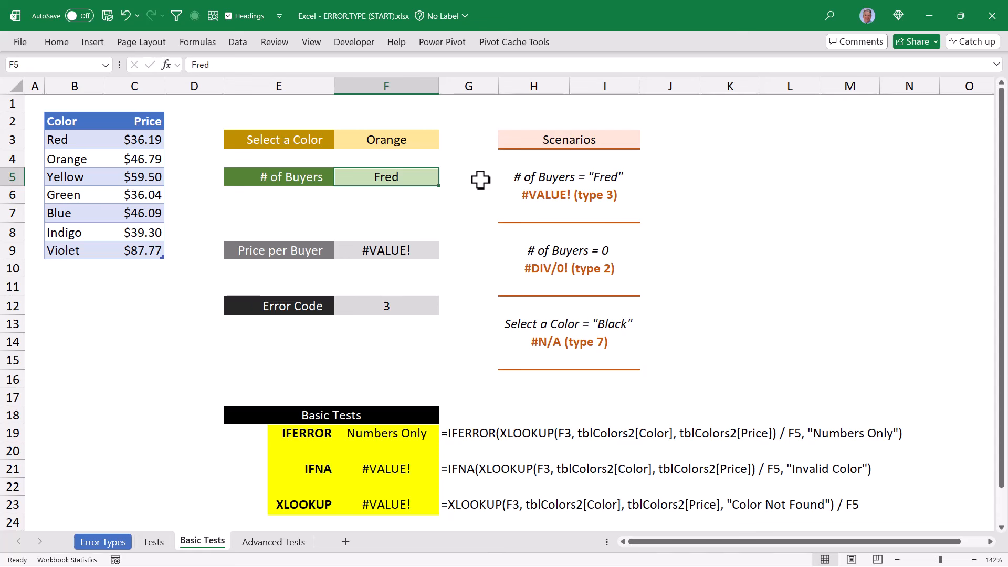
type("0")
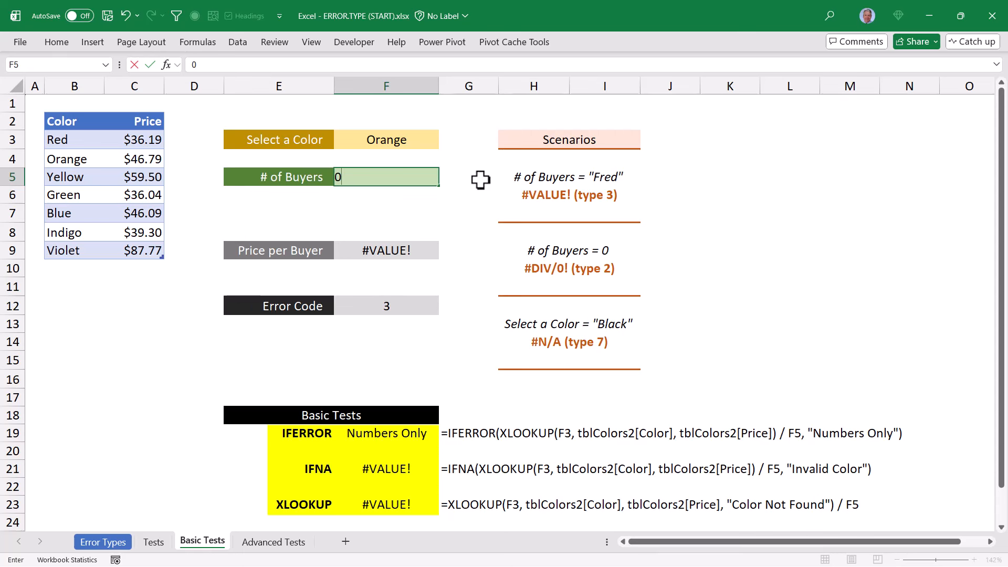
key("ctrl+Return")
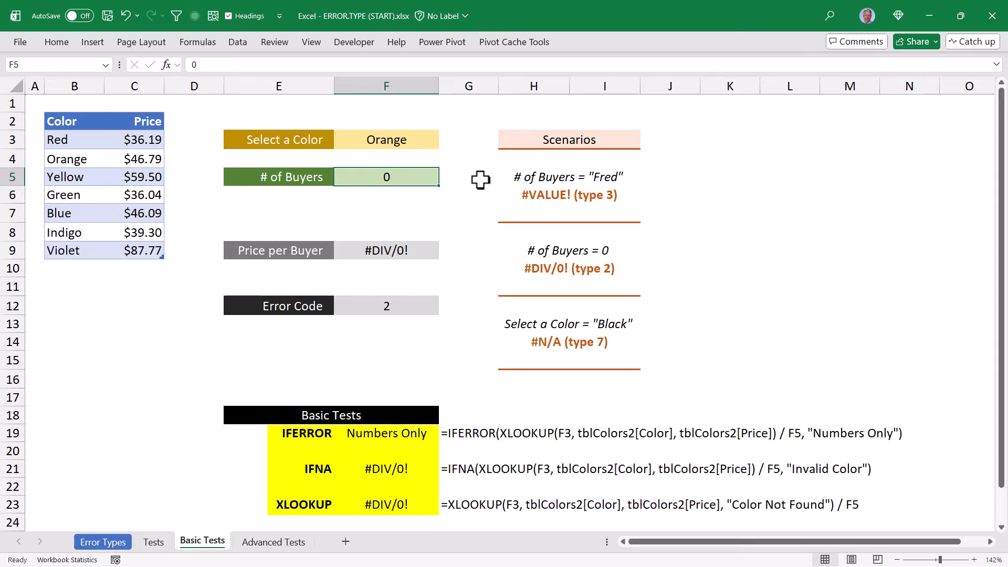
On the Basic Tests sheet, set # of Buyers to 5 and the selected color to Black
type("5")
key("Up")
key("Up")
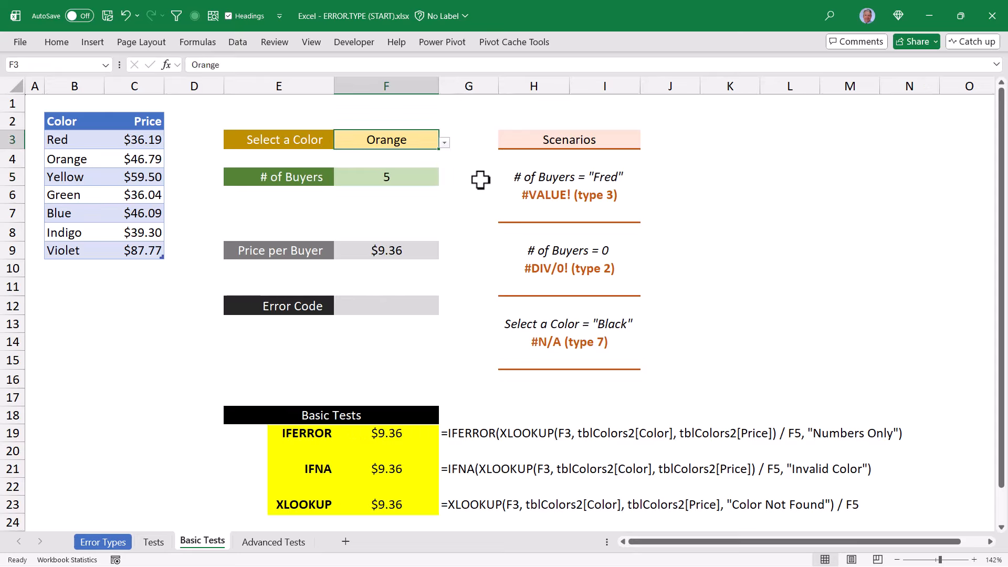
type("Black")
key("ctrl+Return")
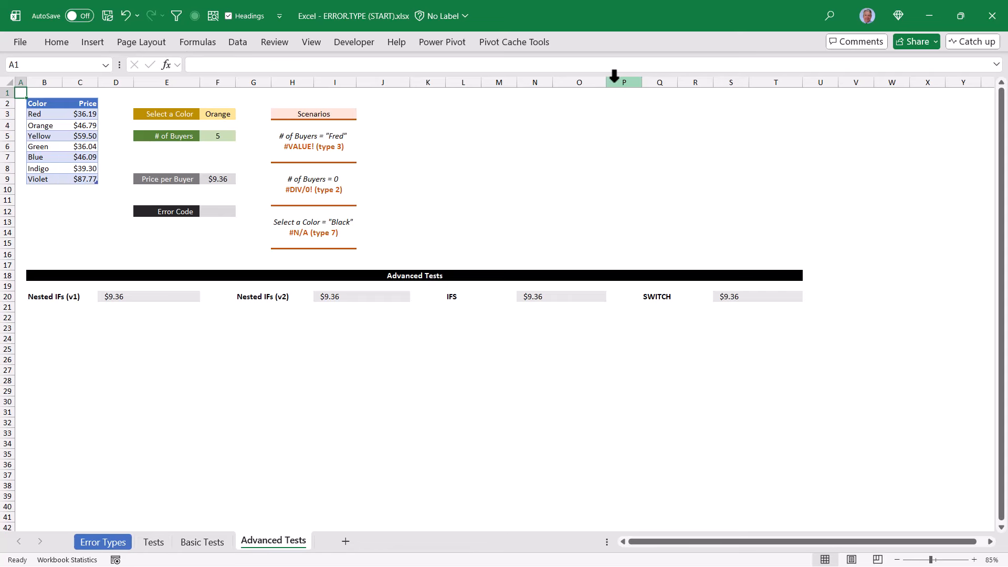
Open the Error Types sheet, check the error code formula for #NULL! in C3, and return to cell A1
left_click(107, 543)
left_click(155, 122)
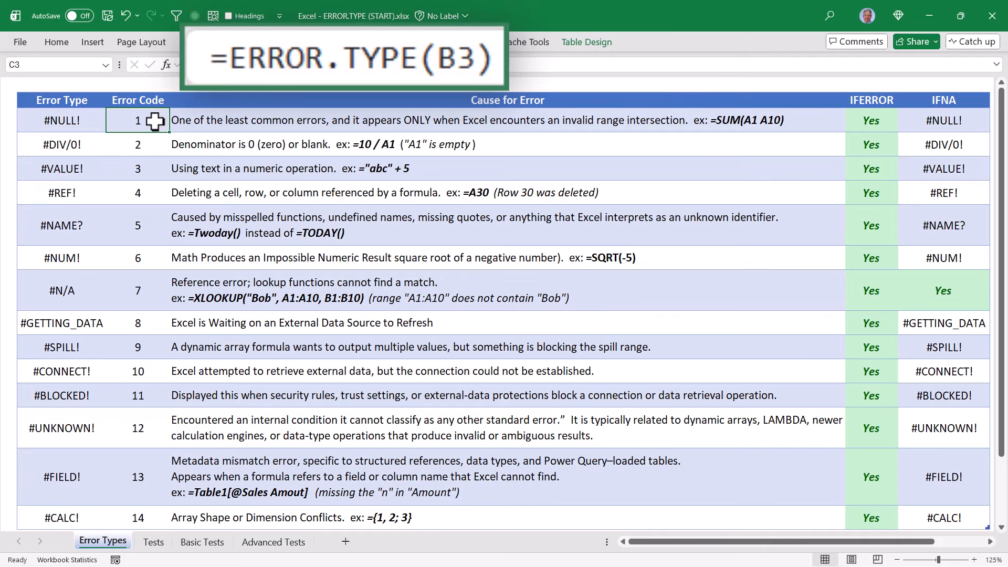
key("ctrl+Home")
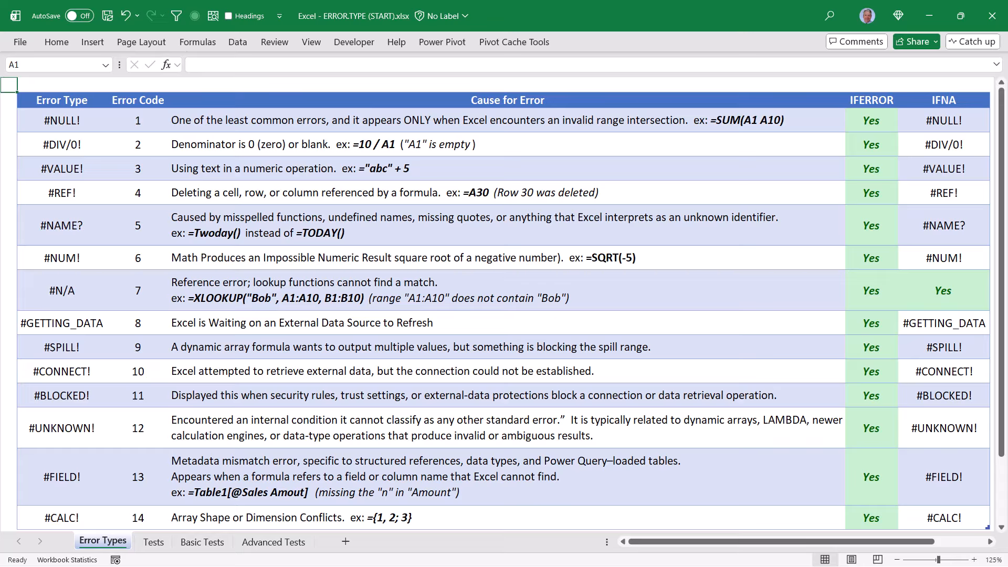
Examine the ERROR.TYPE formulas in the Error Code column for the errors from #NULL! through #NAME? and for #N/A
left_click(153, 121)
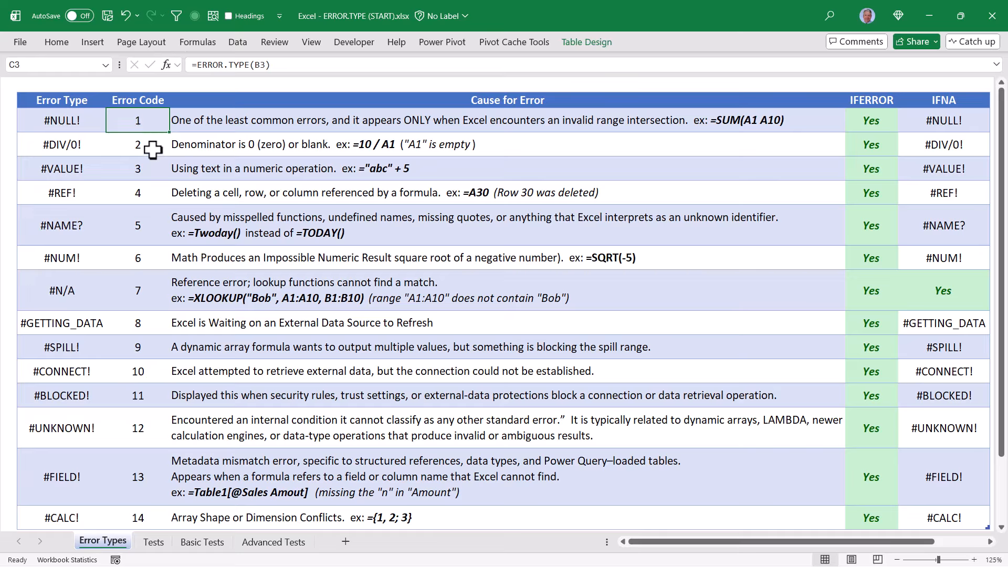
left_click(153, 145)
left_click(153, 171)
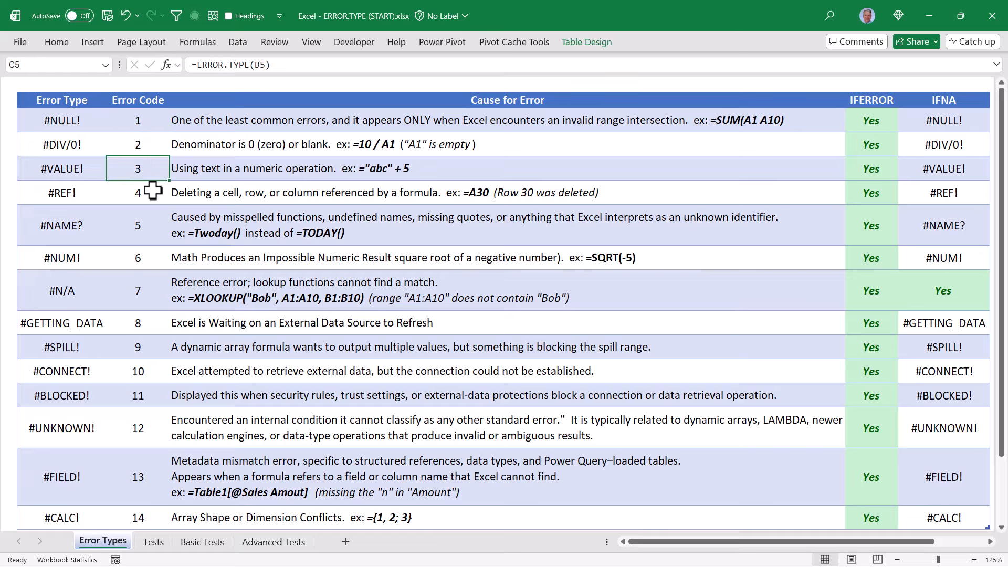
left_click(153, 193)
left_click(153, 217)
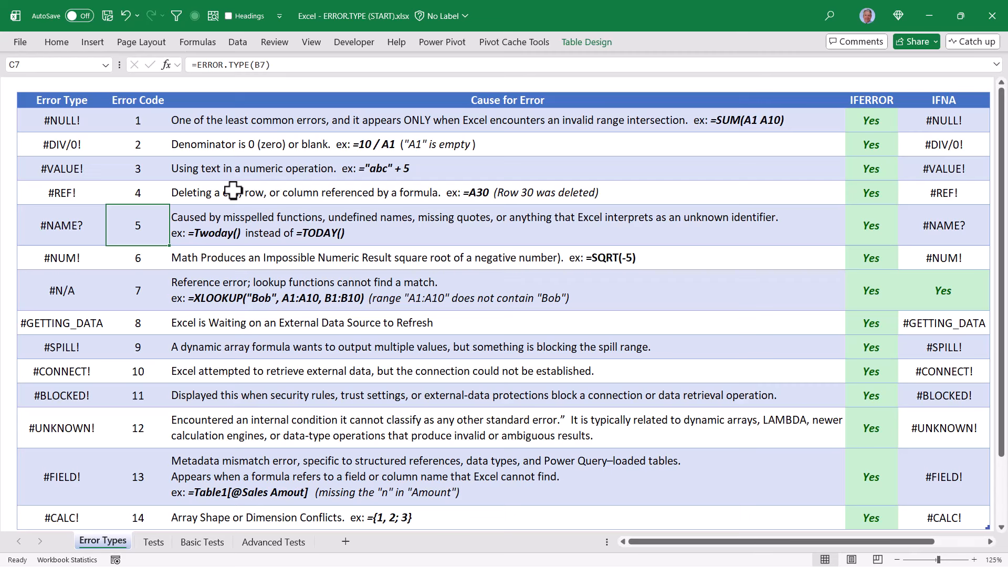
left_click(153, 143)
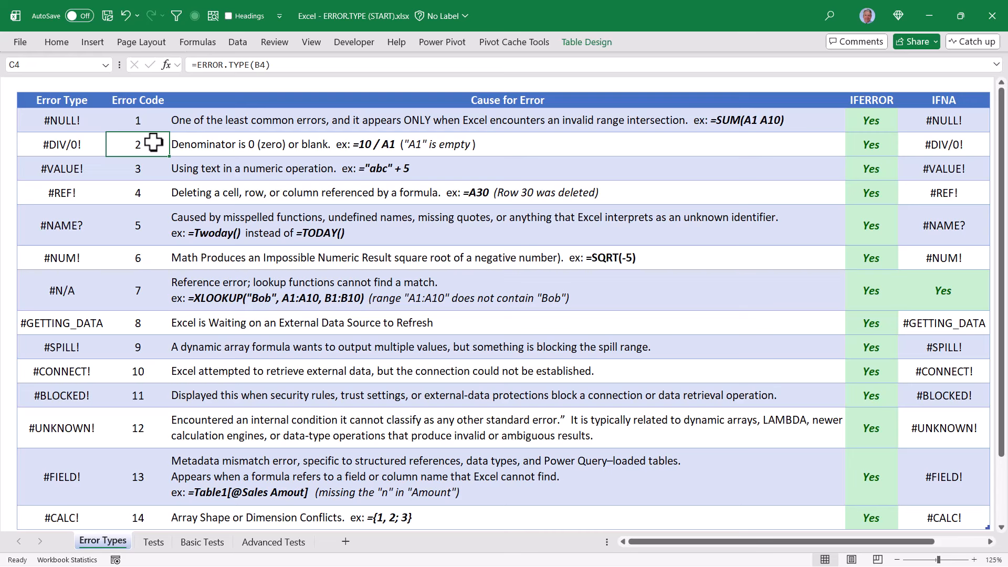
left_click(152, 221)
left_click(150, 296)
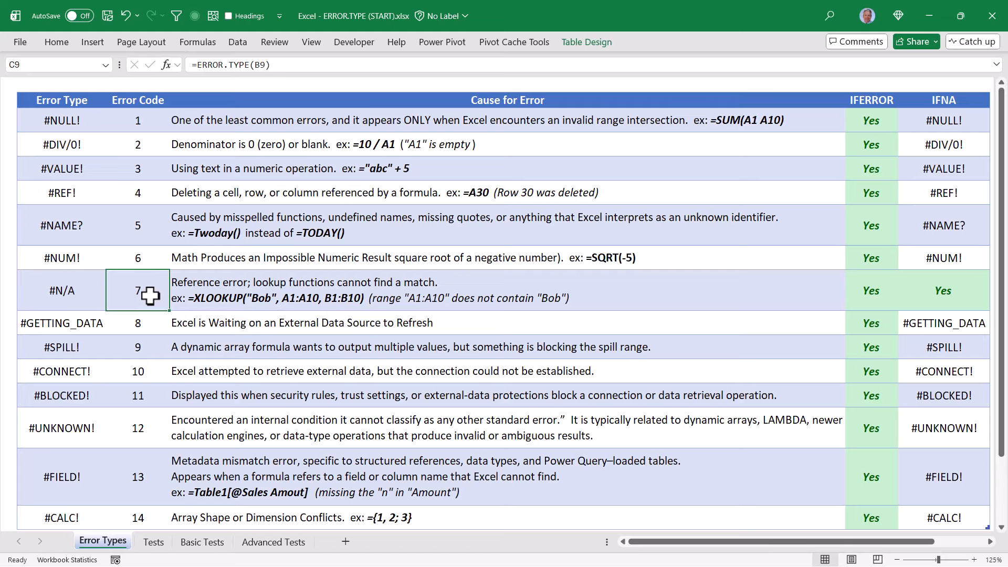
left_click(158, 172)
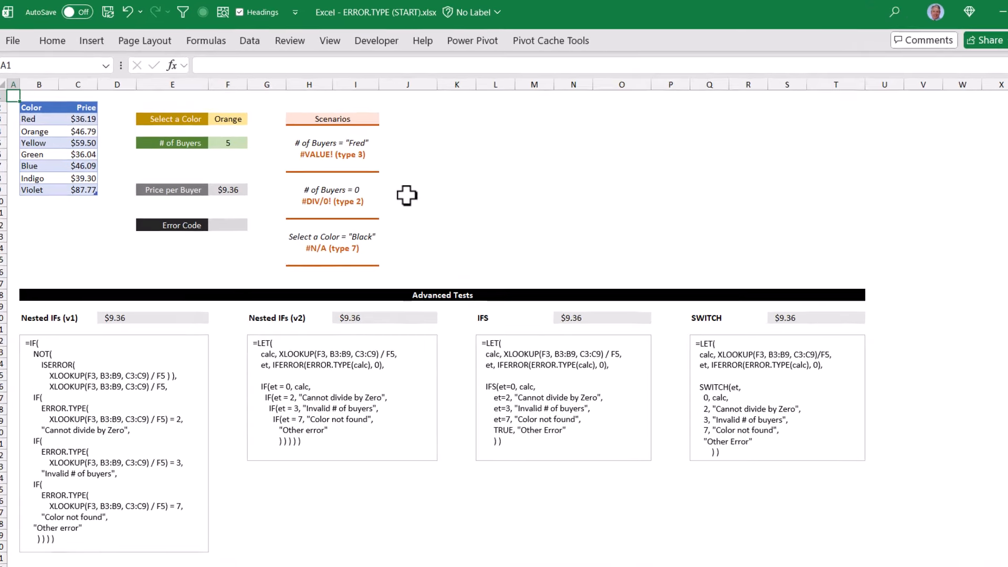
On the Advanced Tests sheet, try # of Buyers with the #VALUE! scenario's text value and with 0
left_click(241, 158)
type("Fred")
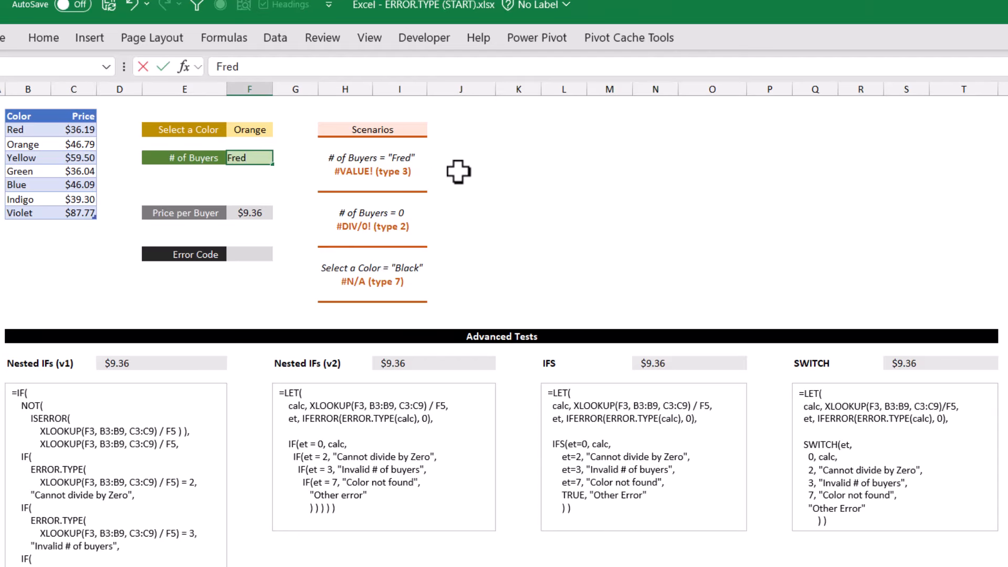
key("ctrl+Return")
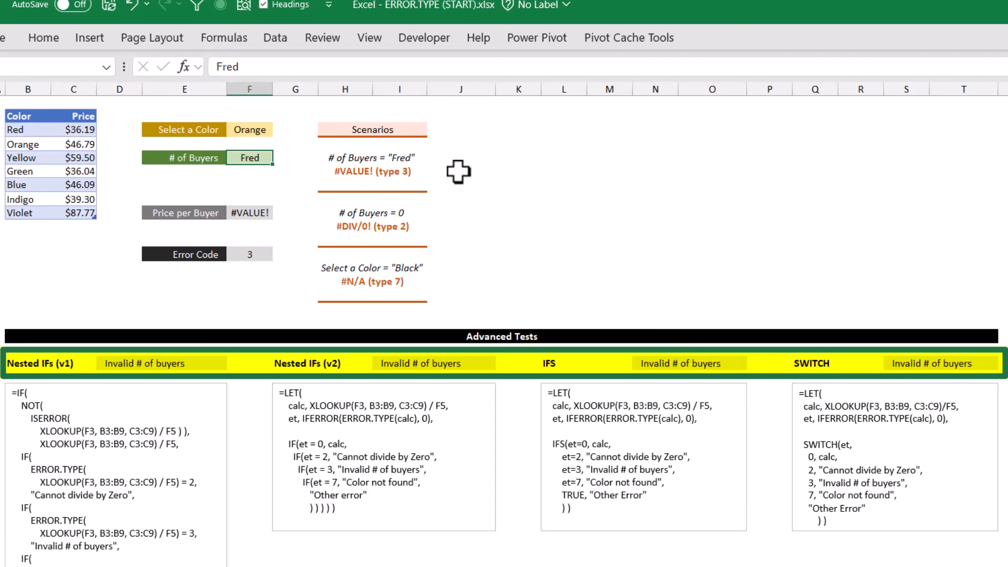
type("0")
key("ctrl+Return")
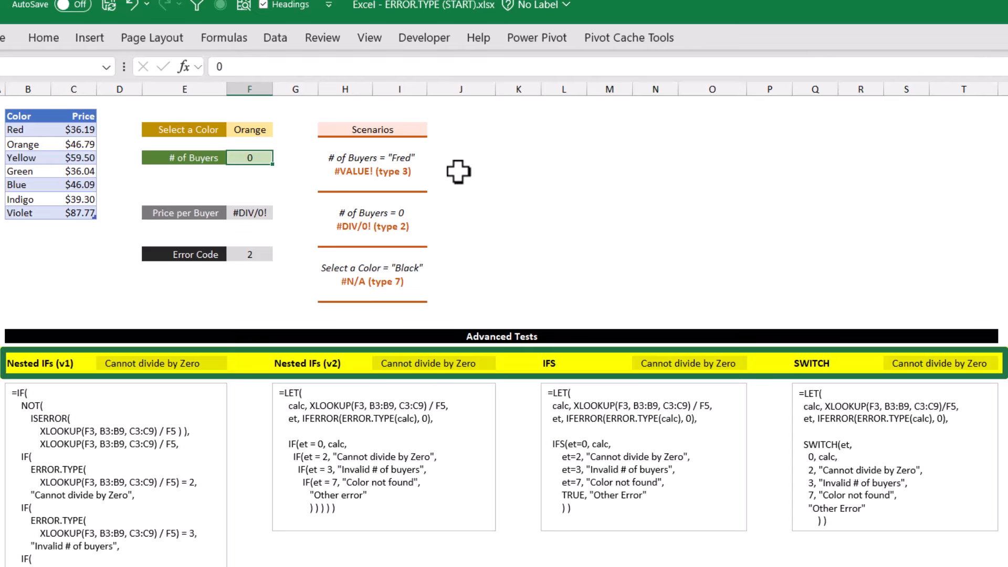
On the Advanced Tests sheet, set # of Buyers to 5 and the selected color to Black
type("5")
key("Up")
key("Up")
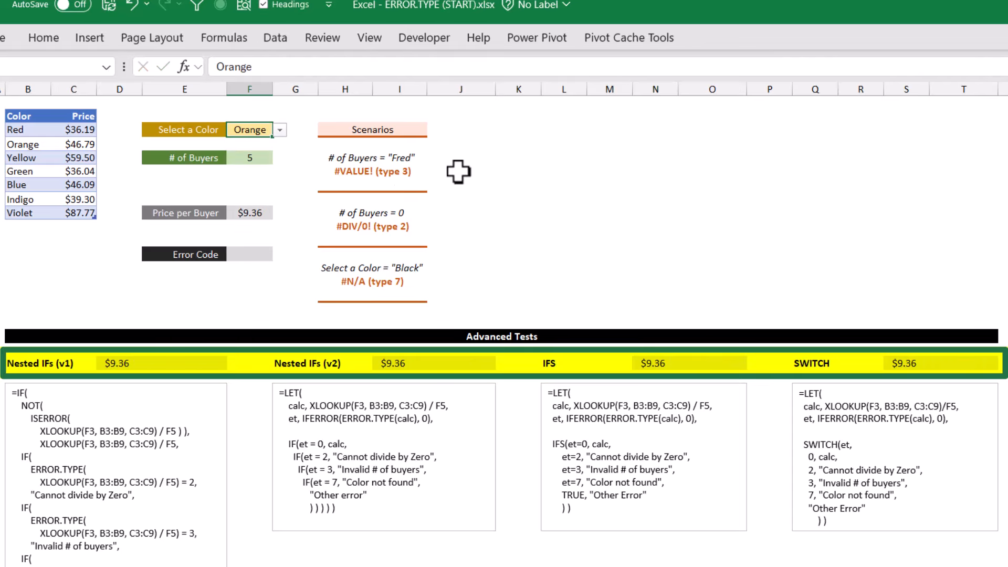
type("Black")
key("ctrl+Return")
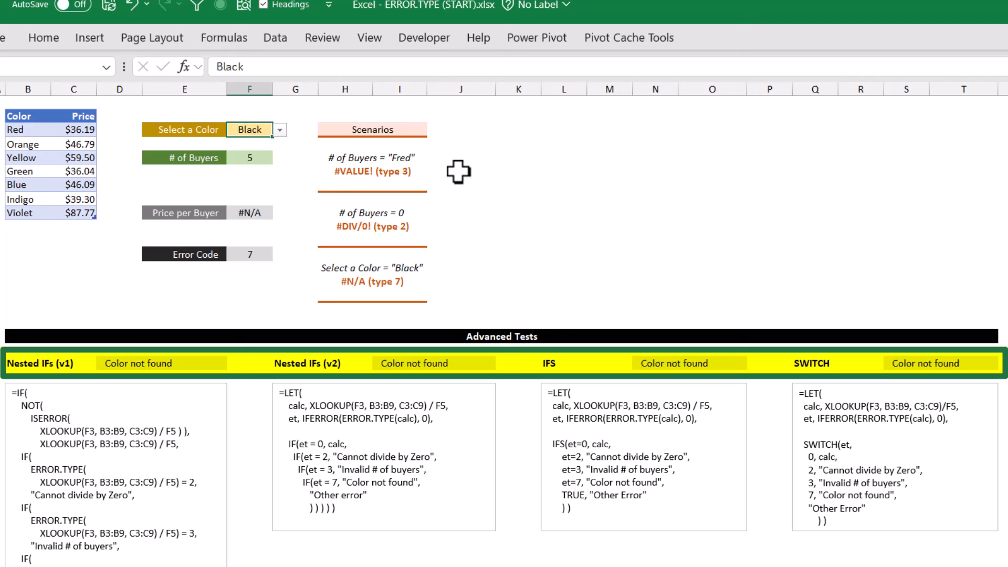